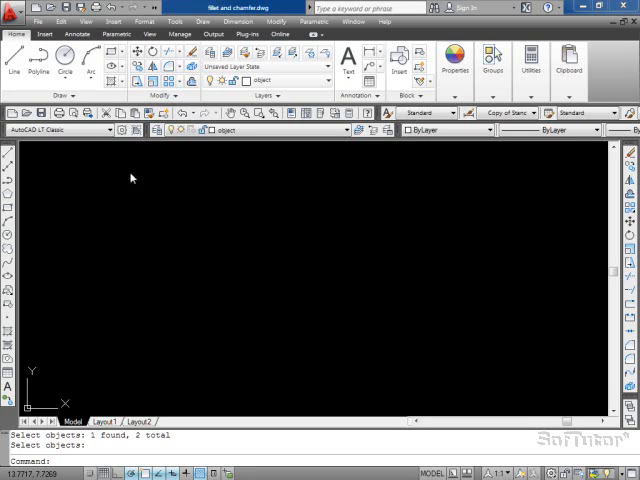
- Draw a Line with a horizontal segment running right, then a vertical segment dropping down
{"action": "left_click", "coordinate": [8, 155]}
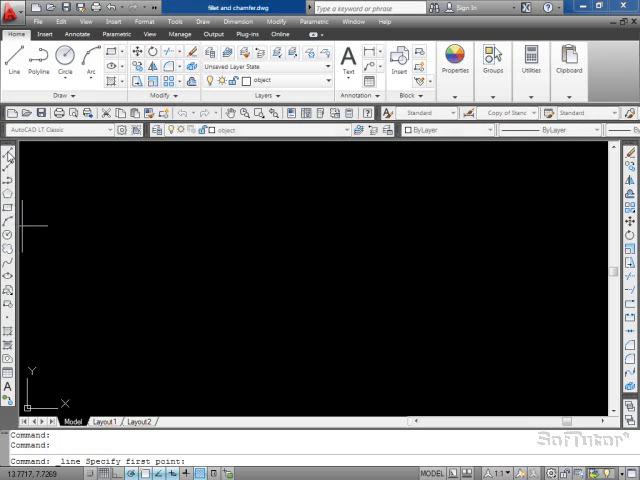
{"action": "left_click", "coordinate": [108, 197]}
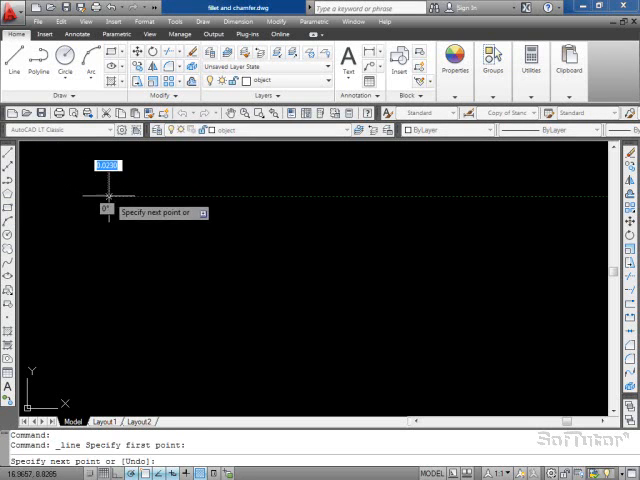
{"action": "left_click", "coordinate": [224, 197]}
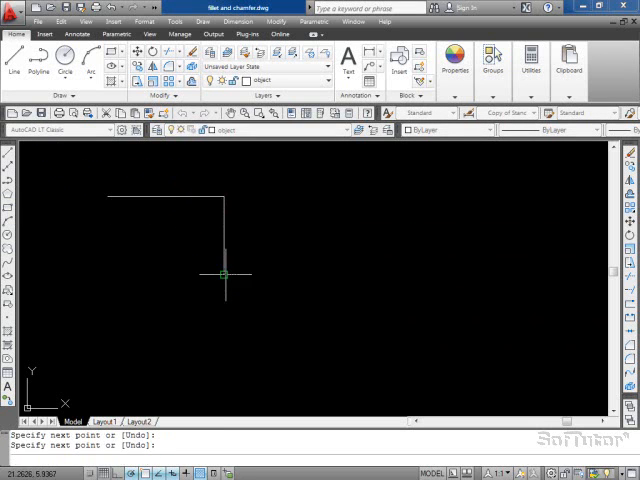
{"action": "left_click", "coordinate": [224, 268]}
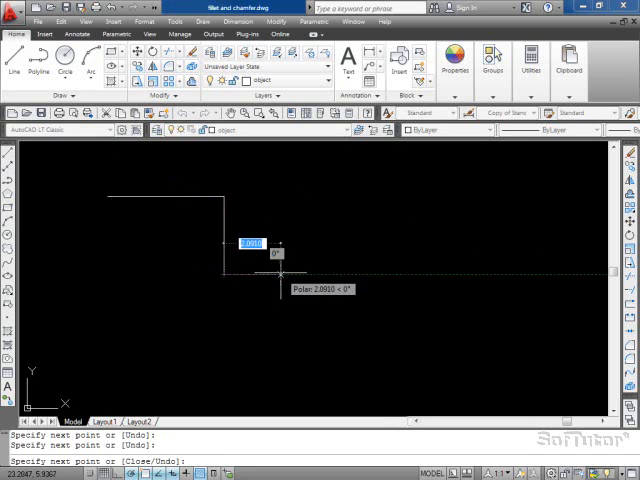
- Bring up the line command's right-click menu, then the command line's shortcut menu
{"action": "right_click", "coordinate": [280, 277]}
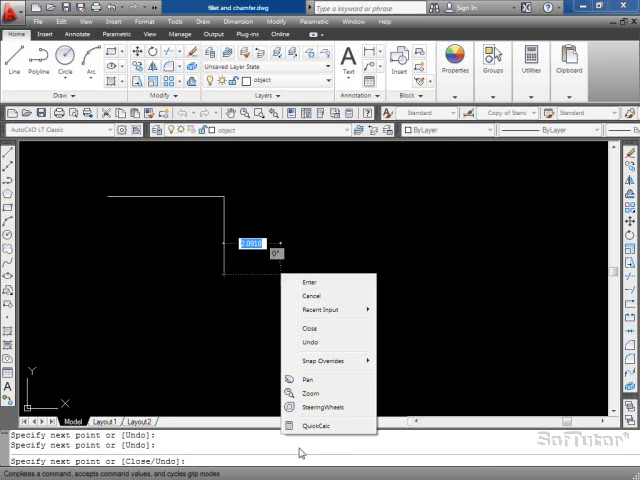
{"action": "right_click", "coordinate": [257, 453]}
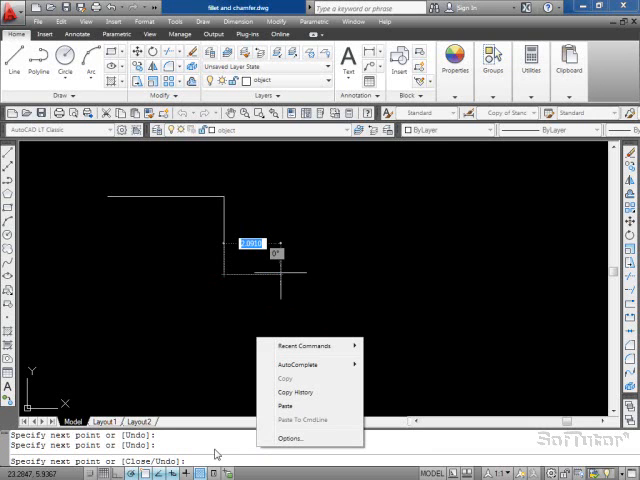
- Open Options from the shortcut menu and switch to the User Preferences settings
{"action": "left_click", "coordinate": [298, 440]}
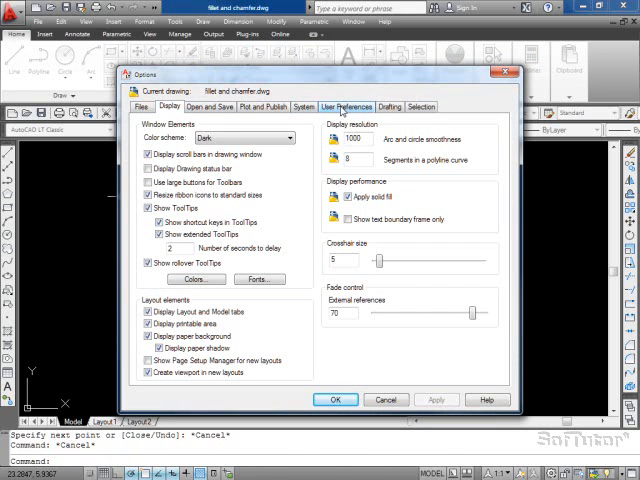
{"action": "left_click", "coordinate": [345, 107]}
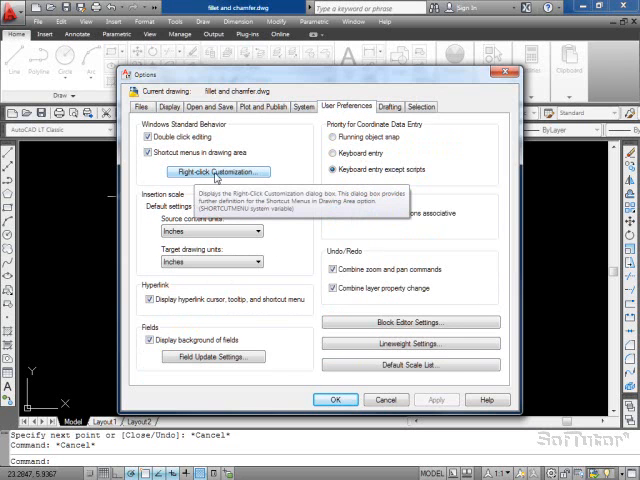
- In Right-Click Customization set Command Mode to ENTER, then apply and accept the options
{"action": "left_click", "coordinate": [222, 173]}
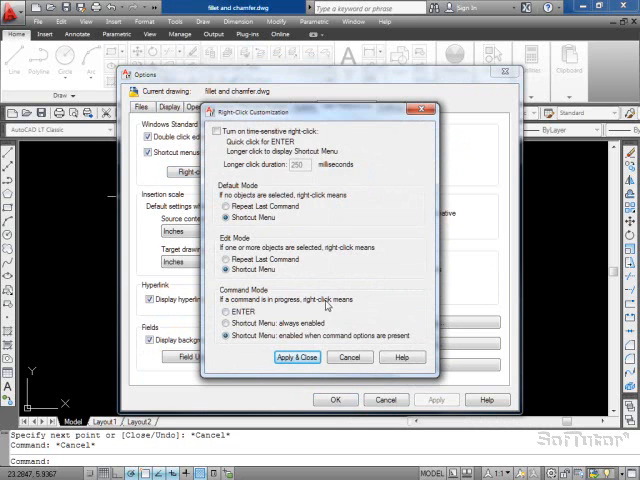
{"action": "left_click", "coordinate": [226, 312]}
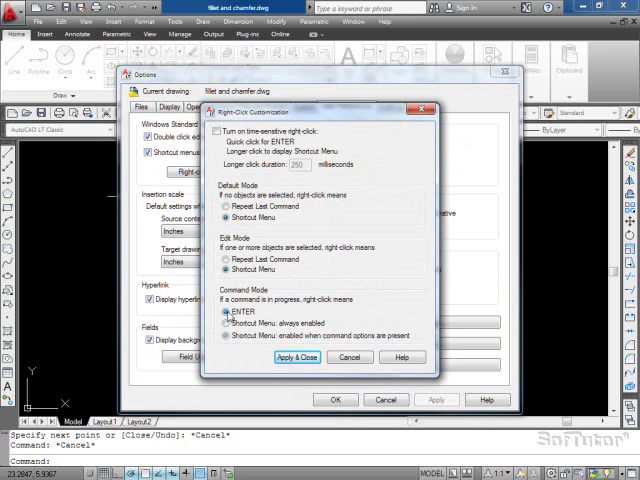
{"action": "left_click", "coordinate": [297, 358]}
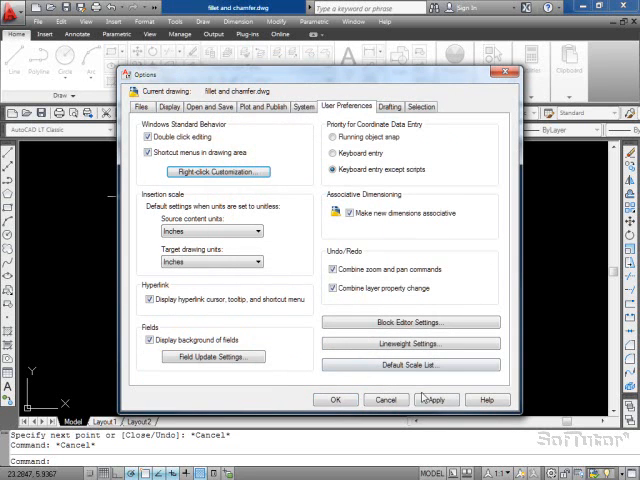
{"action": "left_click", "coordinate": [437, 400]}
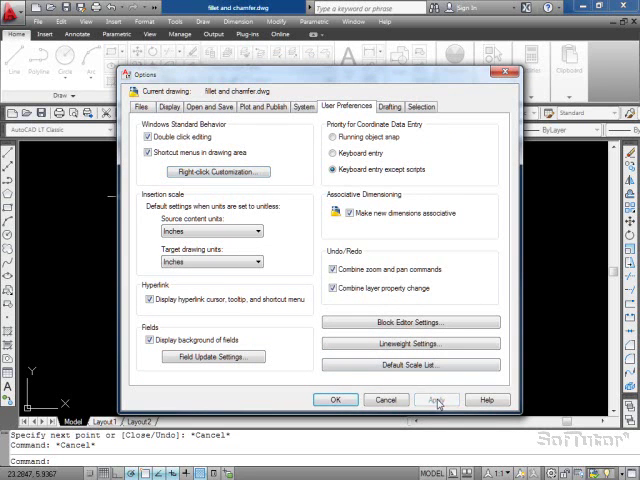
{"action": "left_click", "coordinate": [336, 401]}
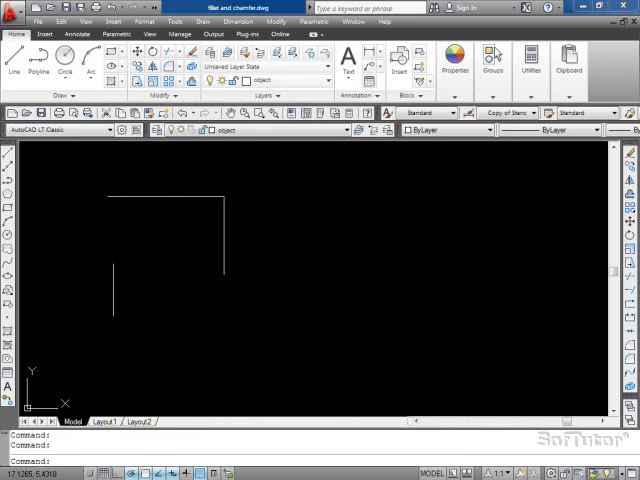
- Draw a second right-then-down line above and right of the first, then end the Line command
{"action": "left_click", "coordinate": [7, 157]}
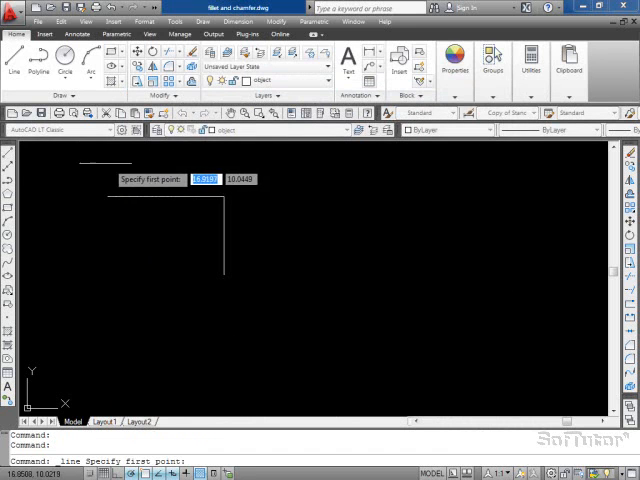
{"action": "left_click", "coordinate": [7, 157]}
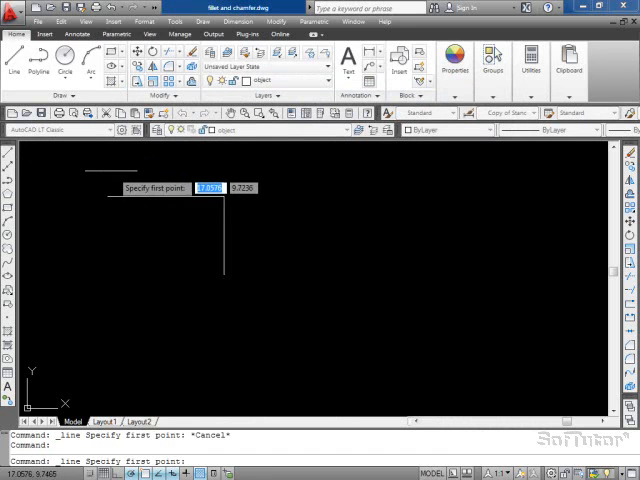
{"action": "left_click", "coordinate": [120, 172]}
{"action": "left_click", "coordinate": [262, 171]}
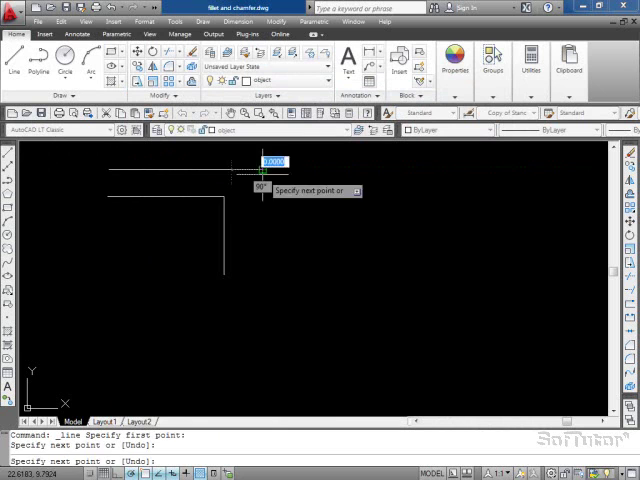
{"action": "left_click", "coordinate": [262, 283]}
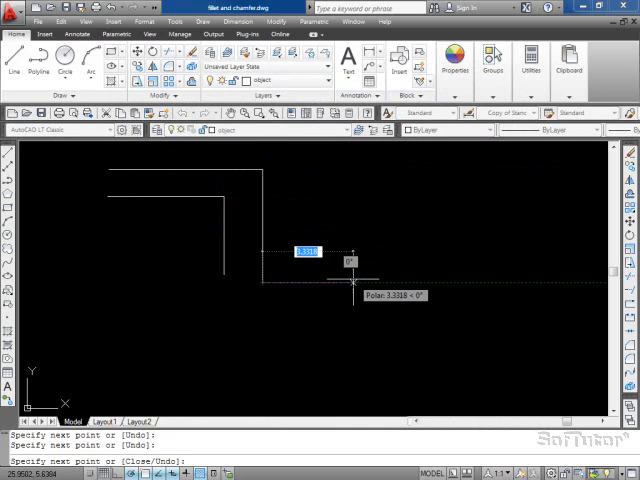
{"action": "key", "text": "Escape"}
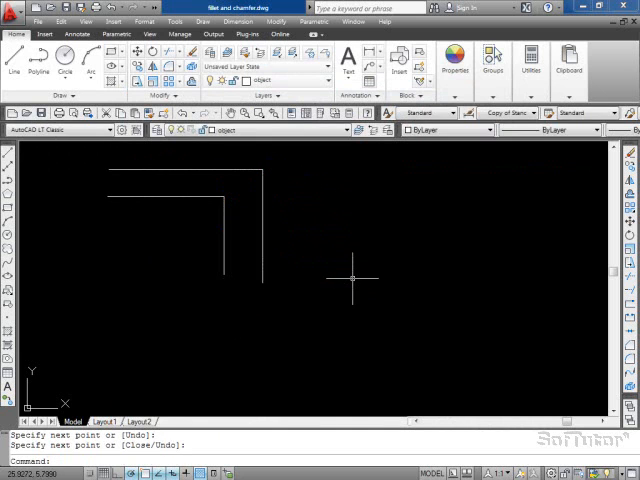